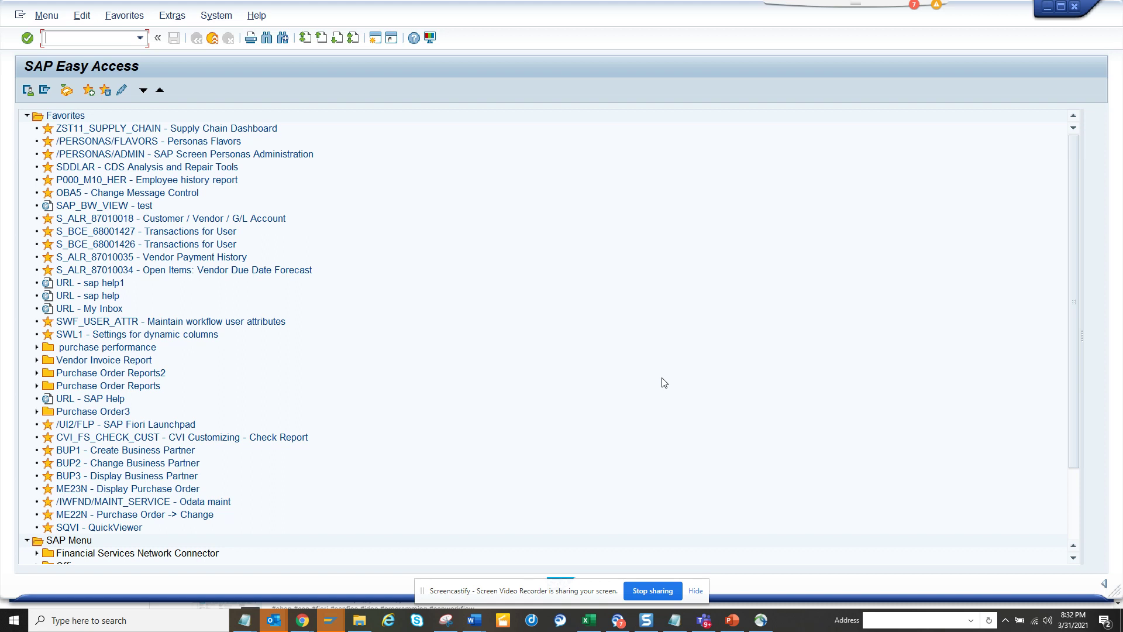
pyautogui.write('va0')
pyautogui.write('3')
# - Run VA03 and view its system status to locate program SAPMV45A
pyautogui.press('Return')
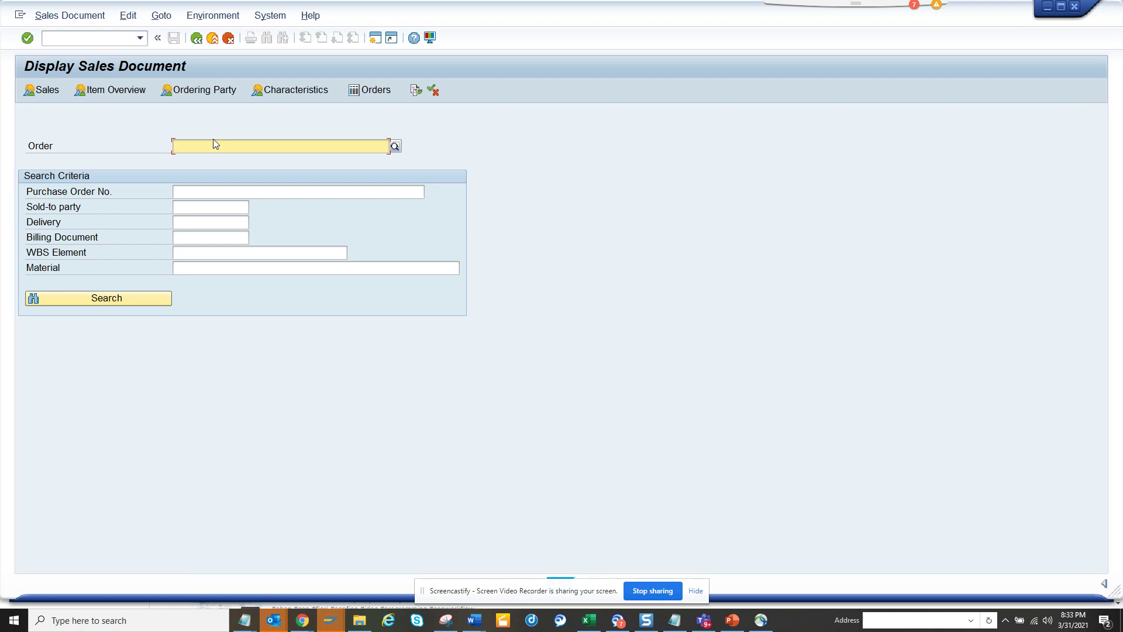
pyautogui.click(270, 15)
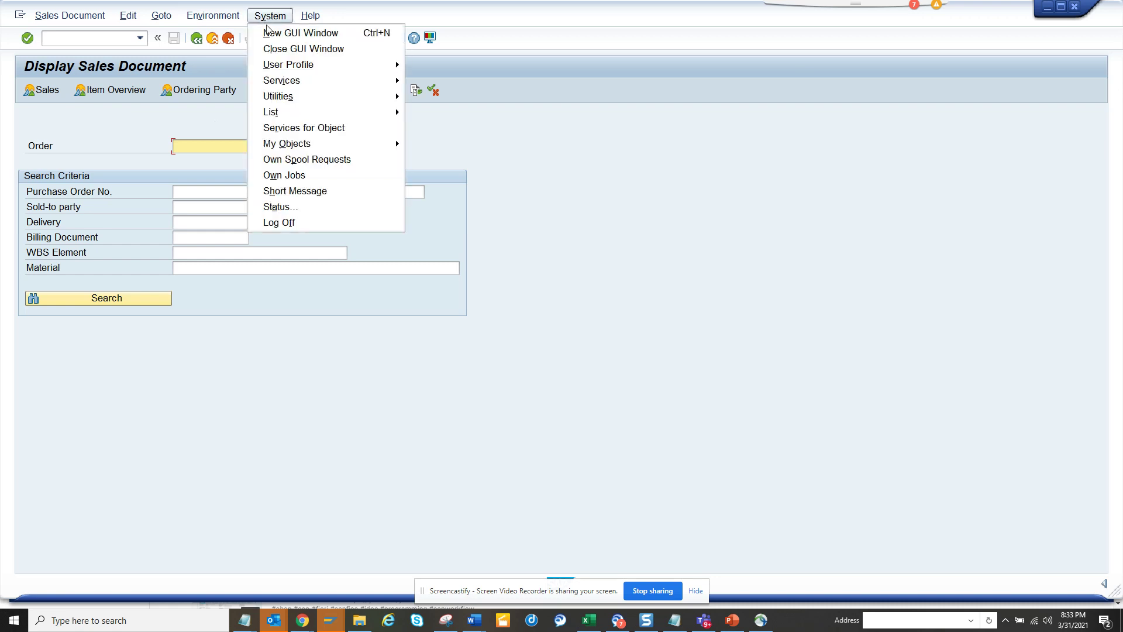
pyautogui.click(279, 208)
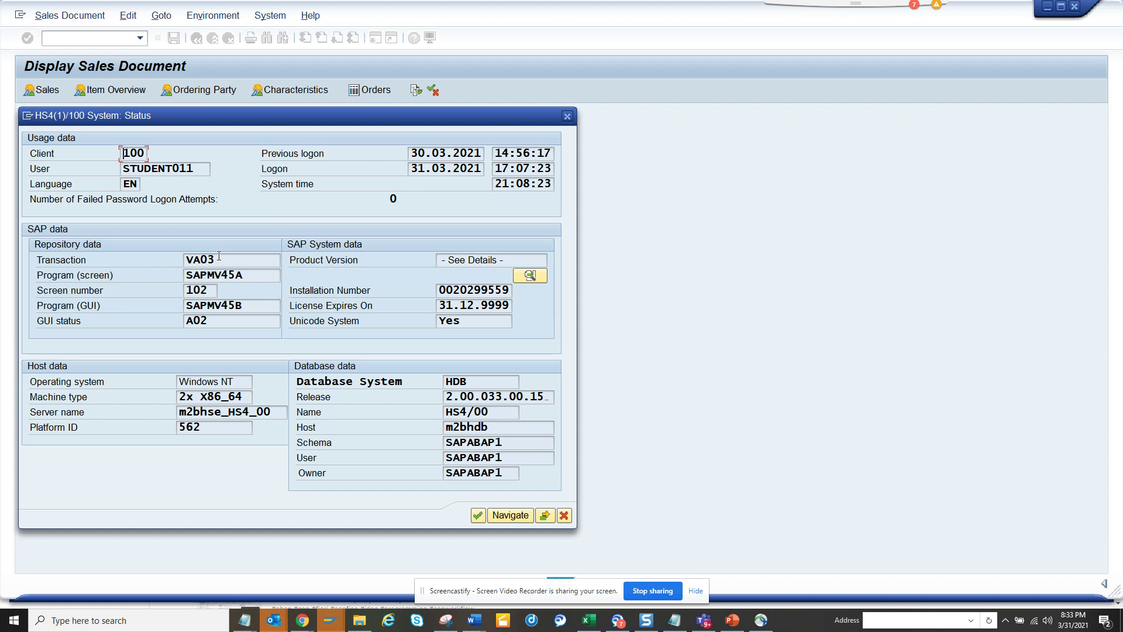
pyautogui.click(222, 276)
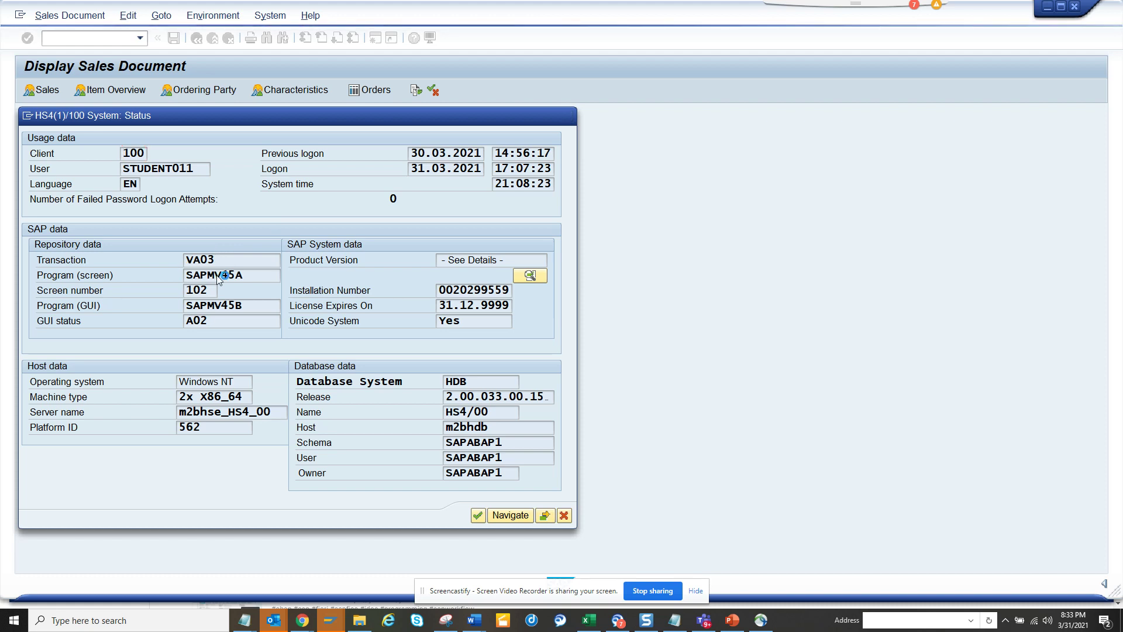
# - Open SAPMV45A's source, confirm package VA in its attributes, and start a new GUI window
pyautogui.doubleClick(218, 279)
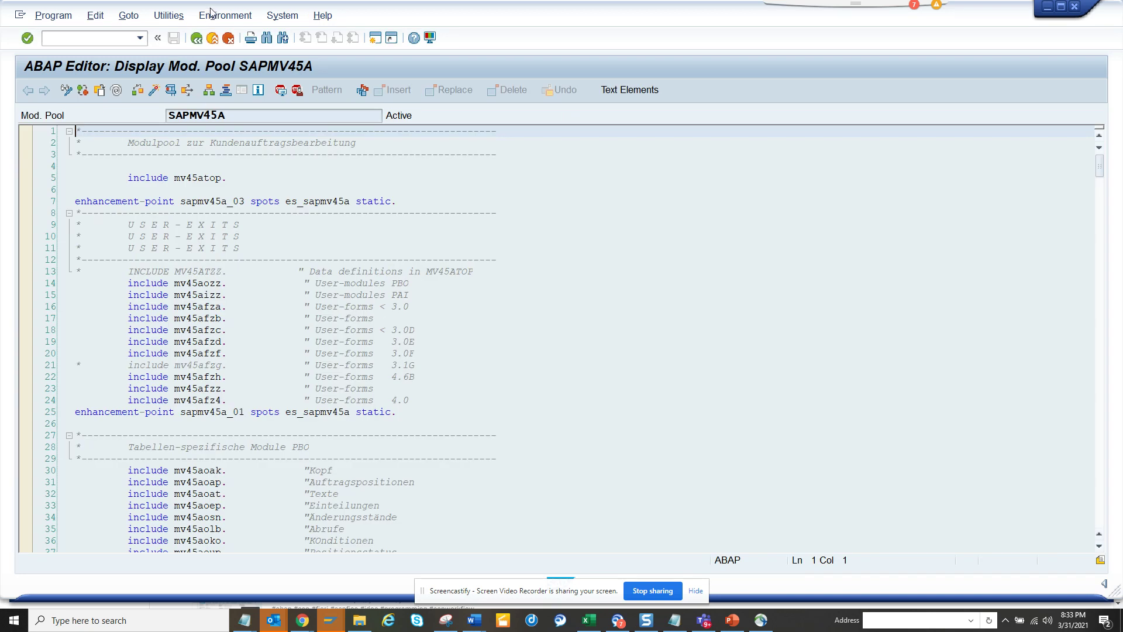
pyautogui.click(128, 17)
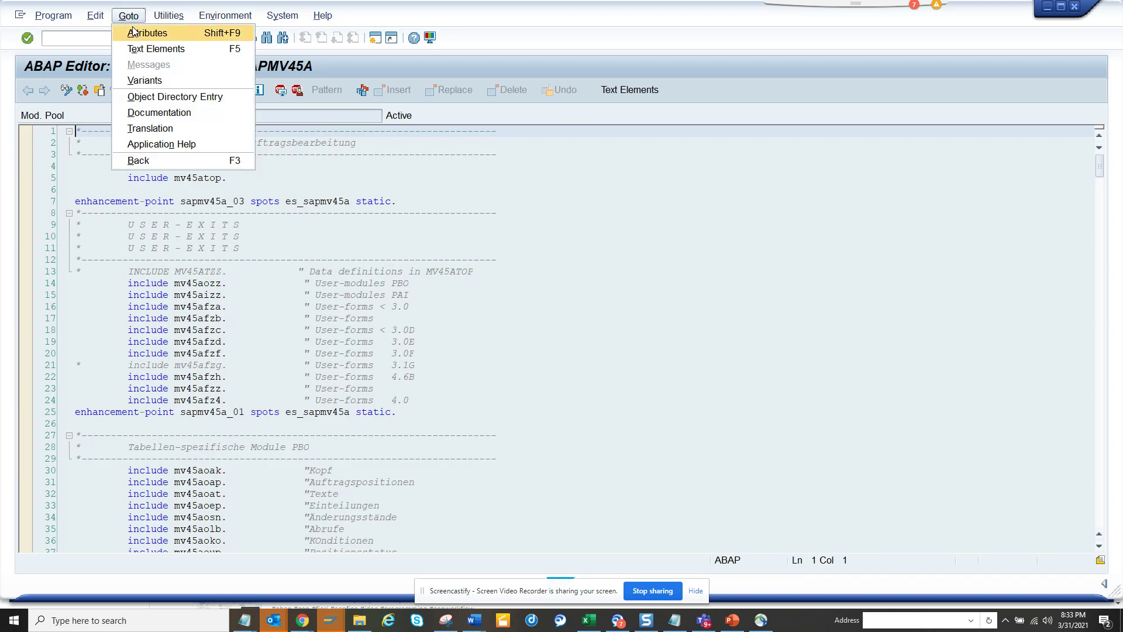
pyautogui.click(145, 33)
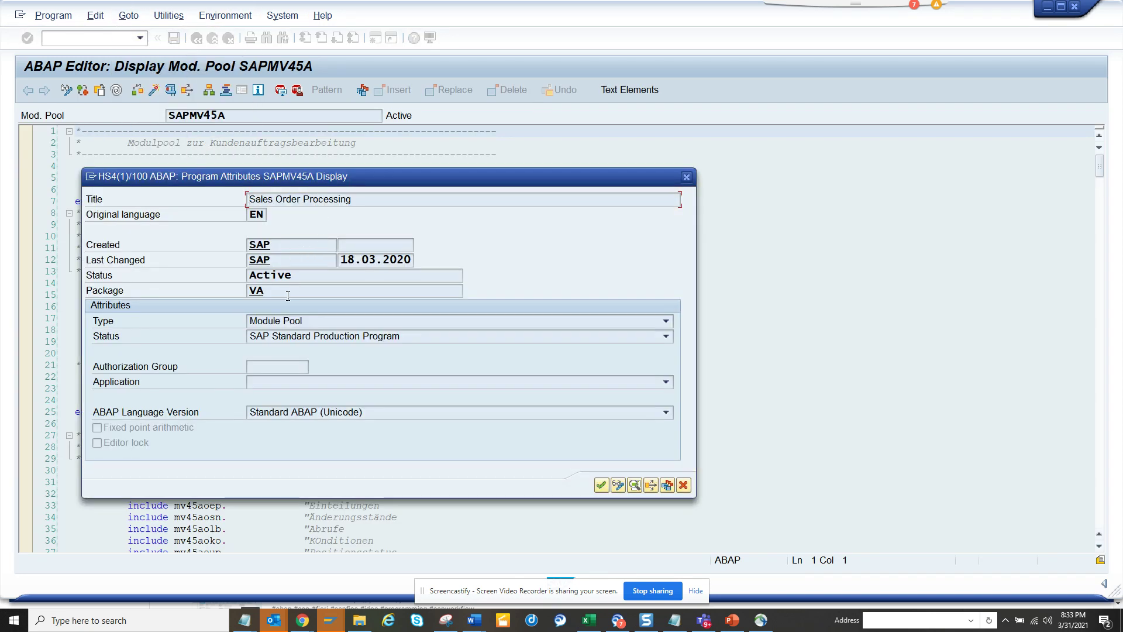
pyautogui.click(289, 291)
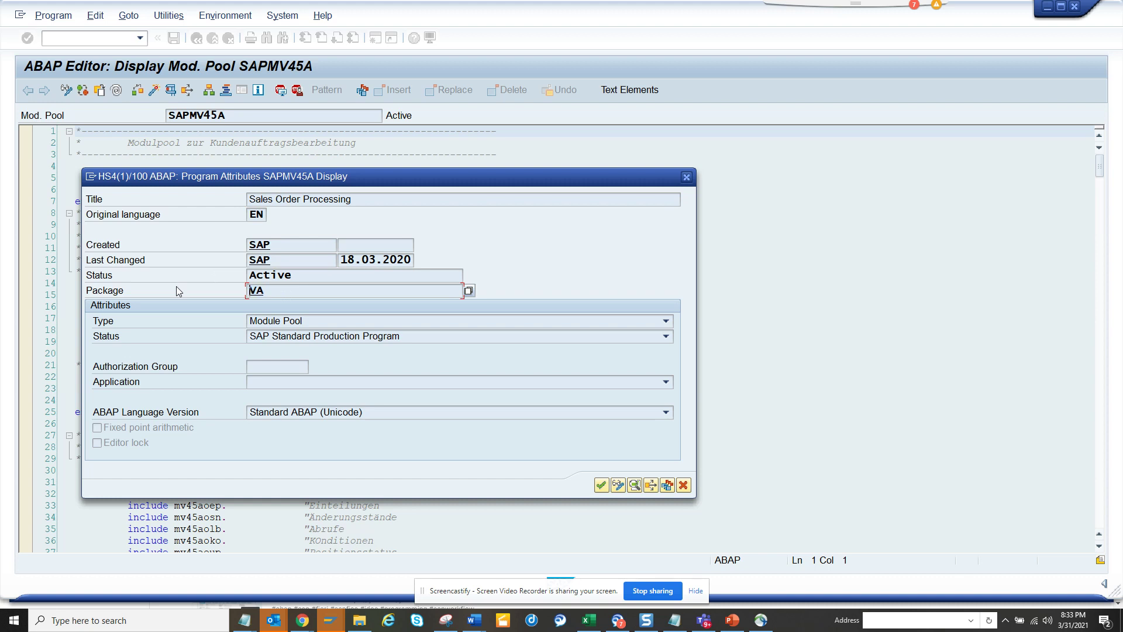
pyautogui.click(92, 178)
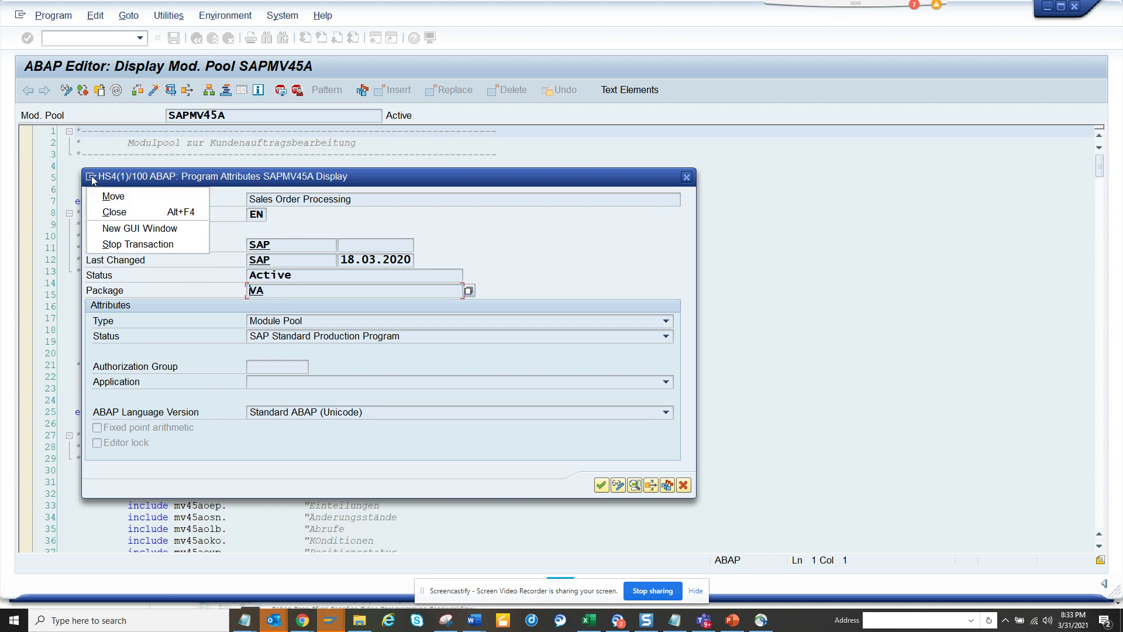
pyautogui.click(114, 228)
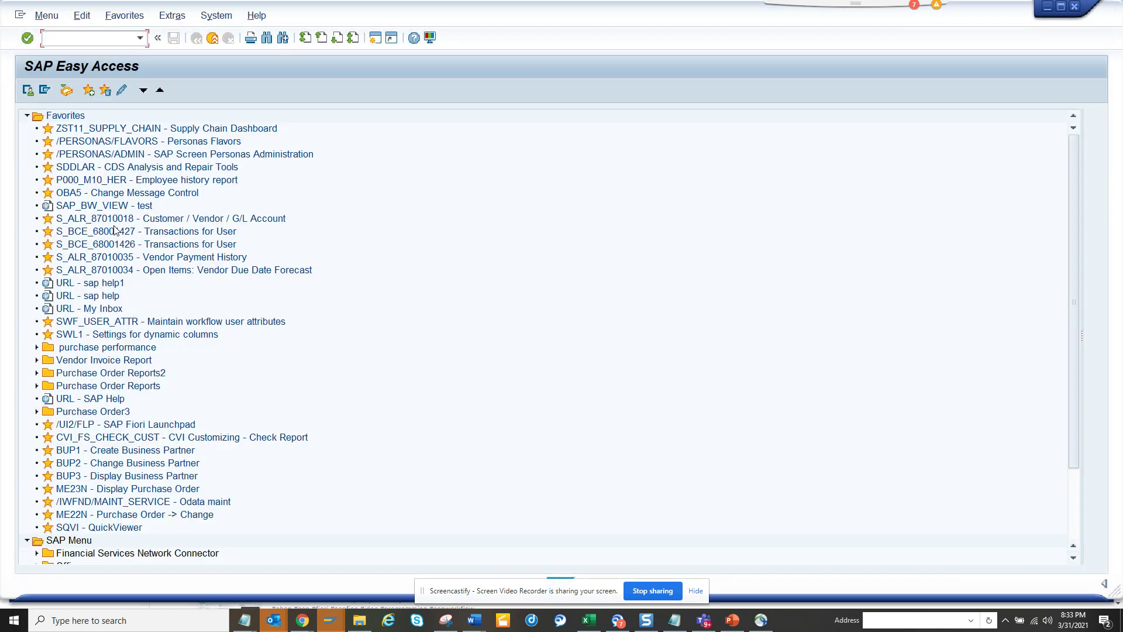
pyautogui.write('se80')
# - Launch SE80 and set the Repository Browser to Package with VA as the search term
pyautogui.press('Return')
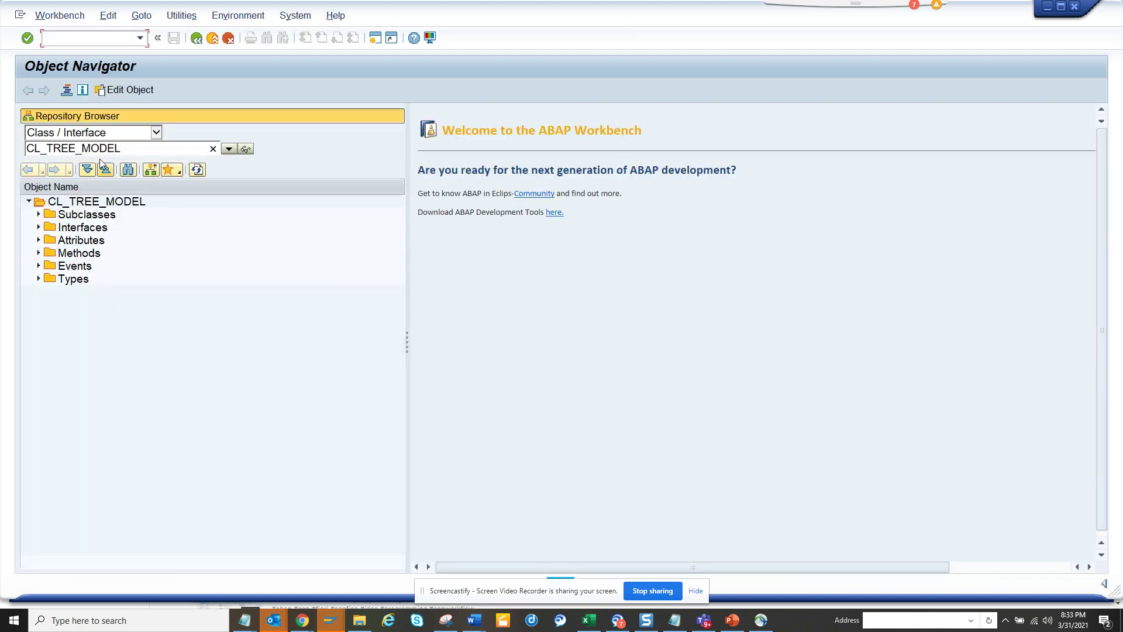
pyautogui.click(156, 133)
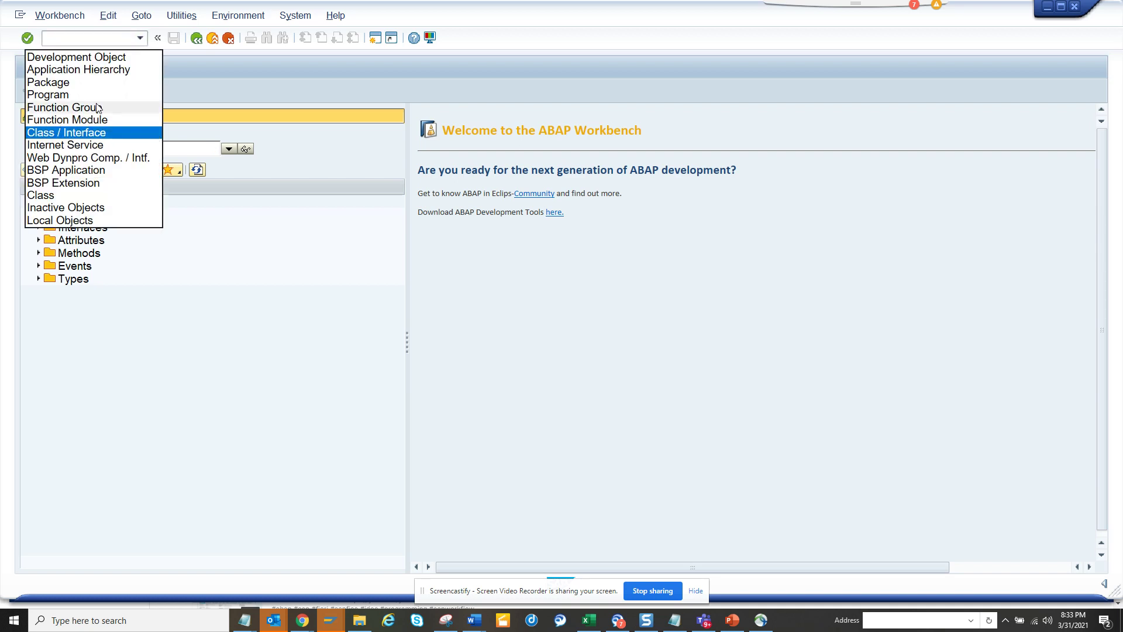
pyautogui.click(105, 82)
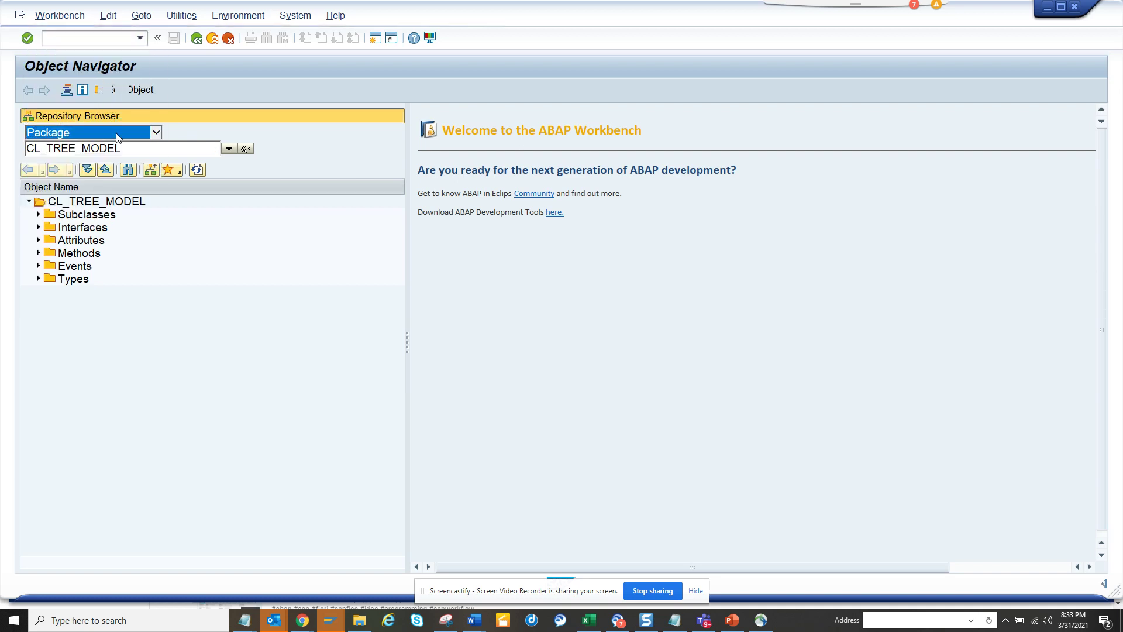
pyautogui.doubleClick(131, 150)
pyautogui.write('ME')
pyautogui.doubleClick(131, 149)
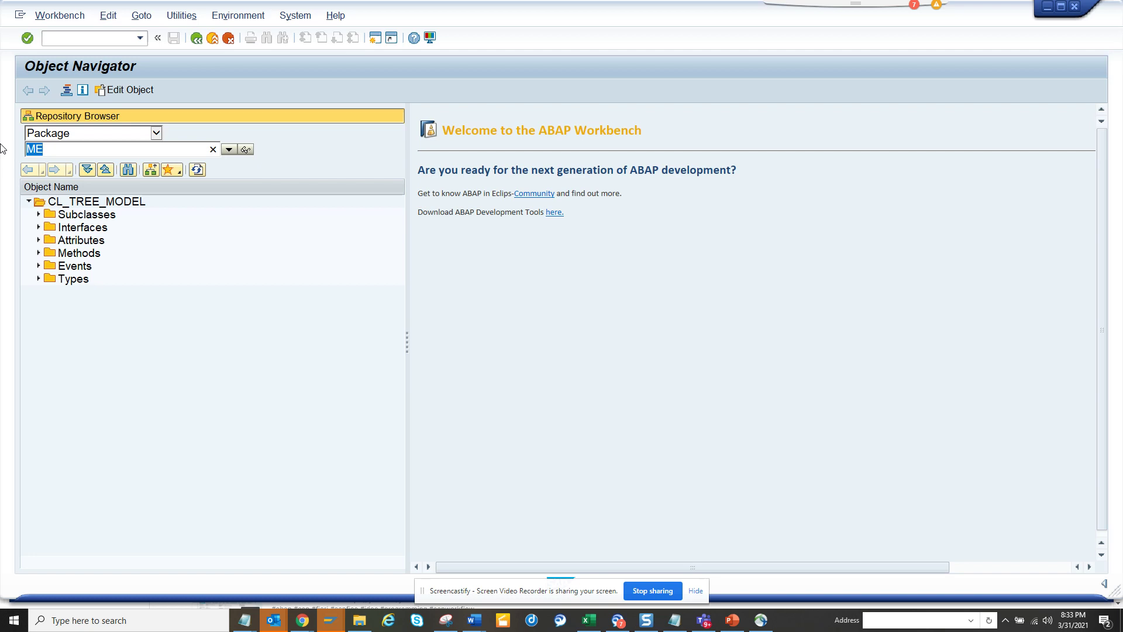
pyautogui.write('VA')
pyautogui.press('Return')
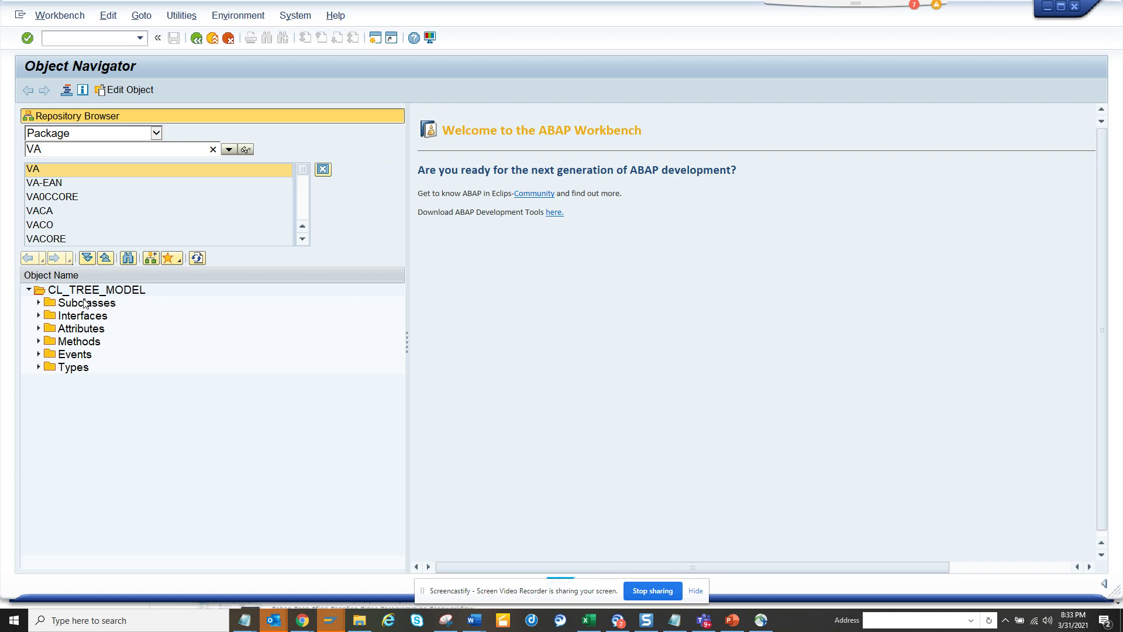
# - Select package VA from the suggestions, then expand its RFC Services and Transactions folders
pyautogui.click(59, 169)
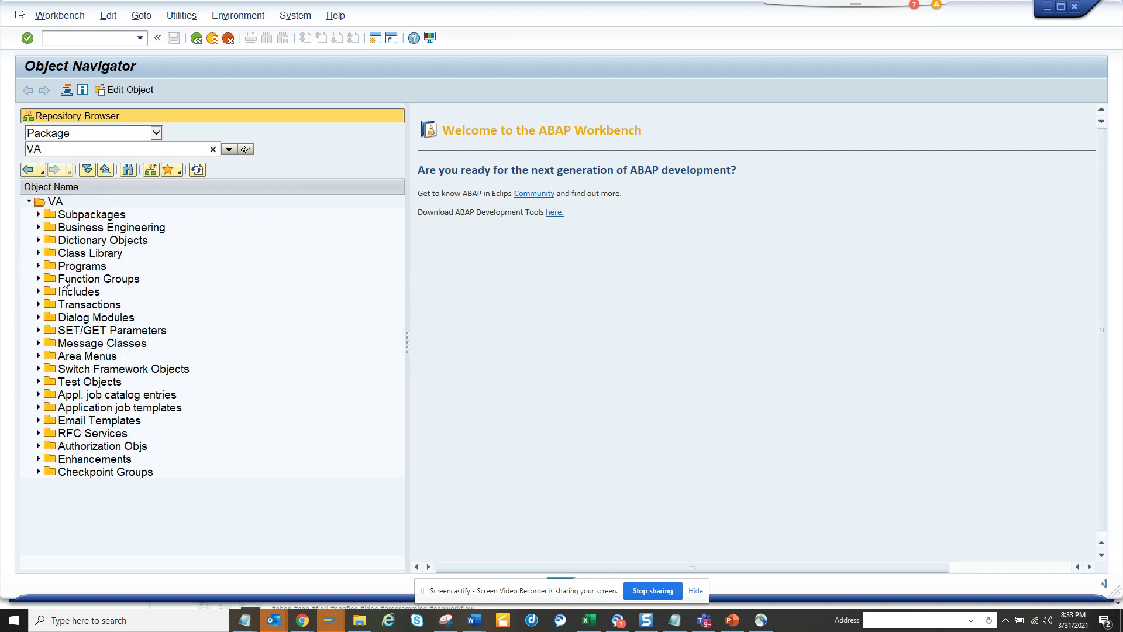
pyautogui.click(39, 433)
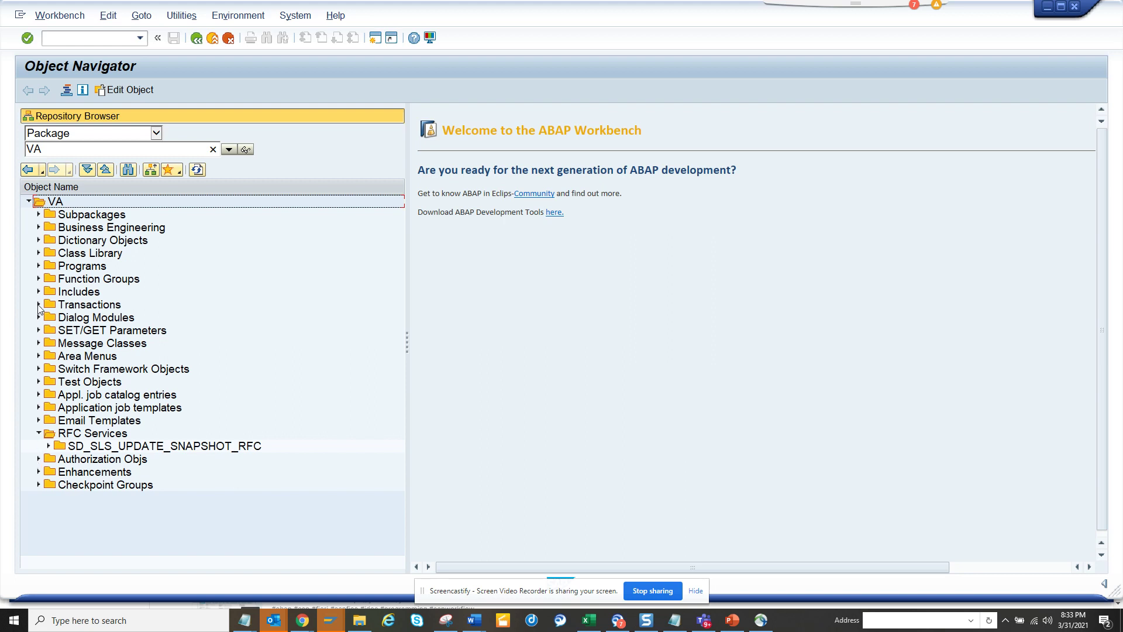
pyautogui.click(38, 305)
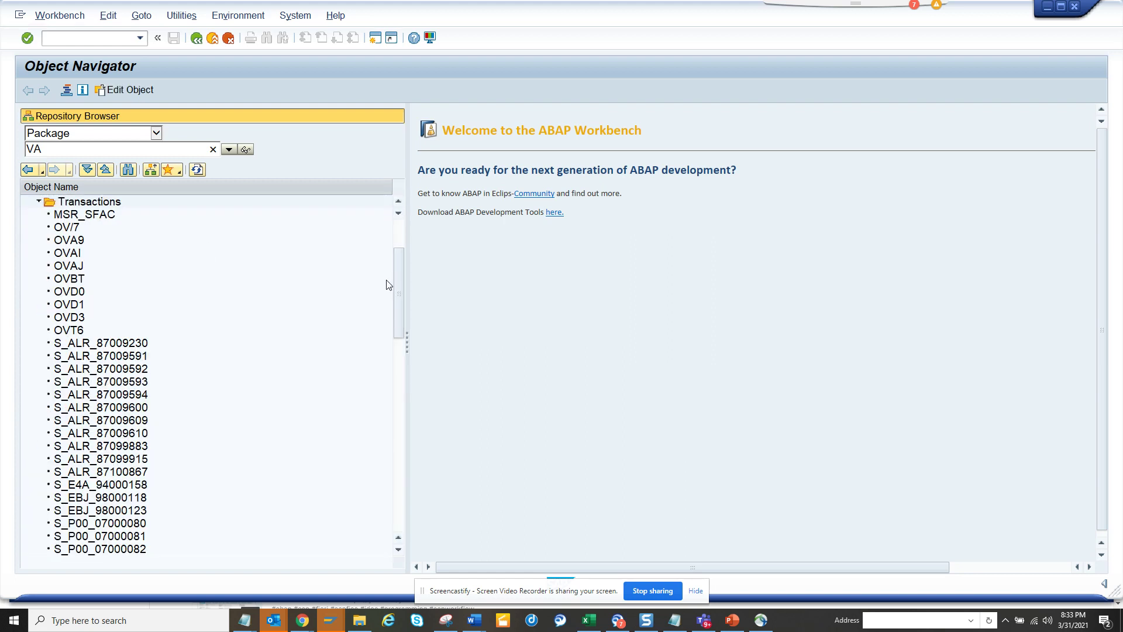
pyautogui.moveTo(398, 291)
pyautogui.mouseDown()
pyautogui.moveTo(409, 449)
pyautogui.moveTo(405, 240)
pyautogui.mouseUp()
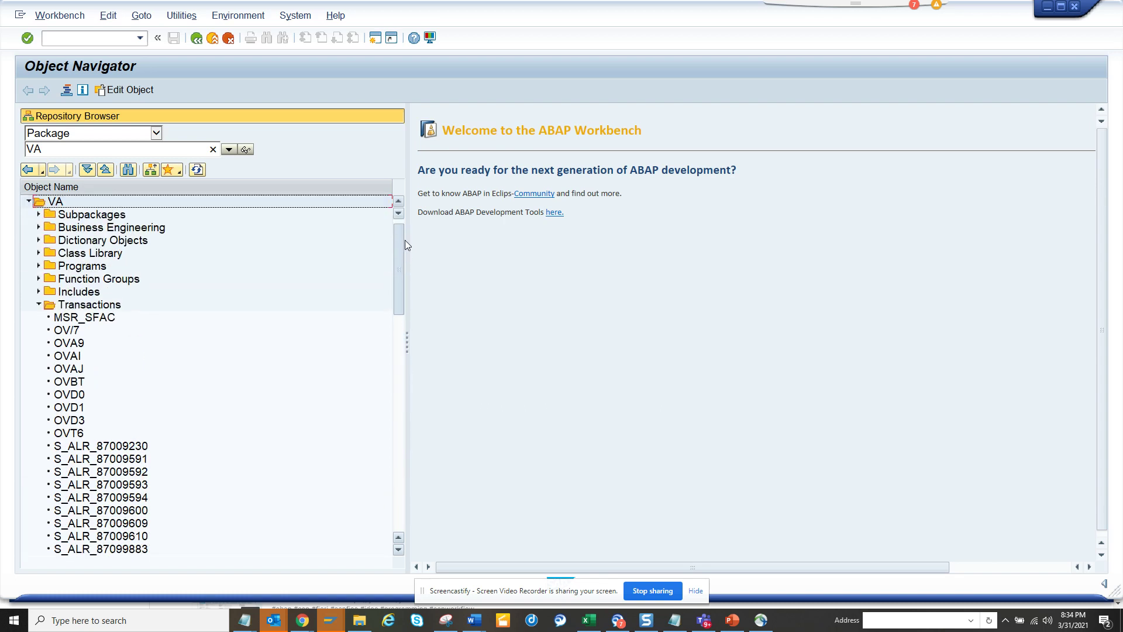
# - Expand package VA's Function Groups, Programs and Dictionary Objects folders
pyautogui.click(37, 280)
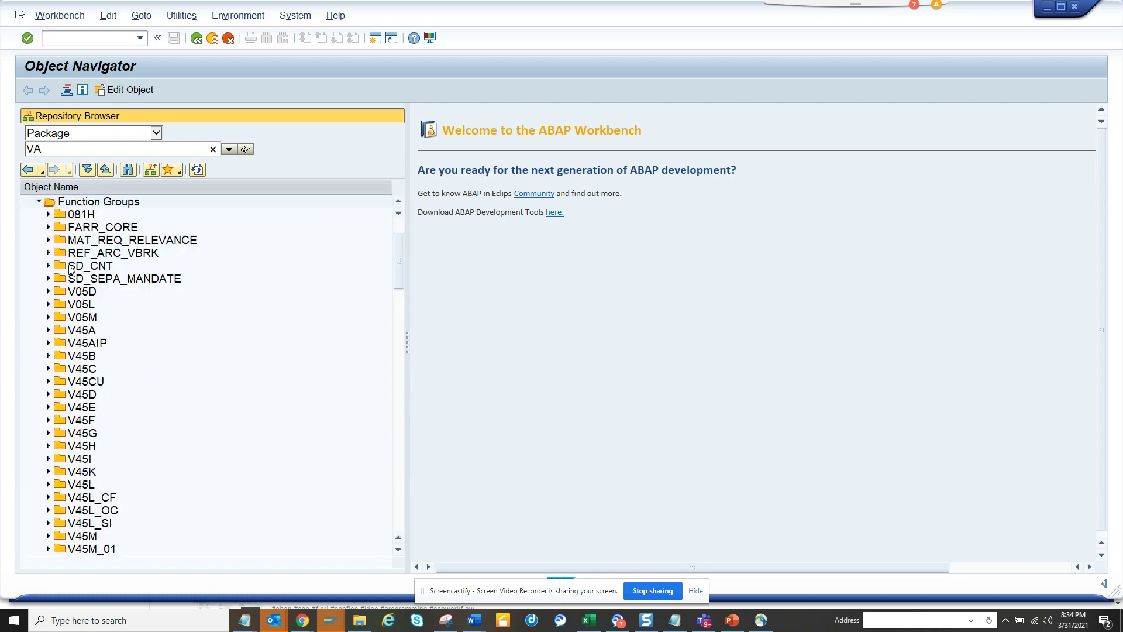
pyautogui.moveTo(400, 268)
pyautogui.mouseDown()
pyautogui.moveTo(397, 363)
pyautogui.moveTo(384, 250)
pyautogui.mouseUp()
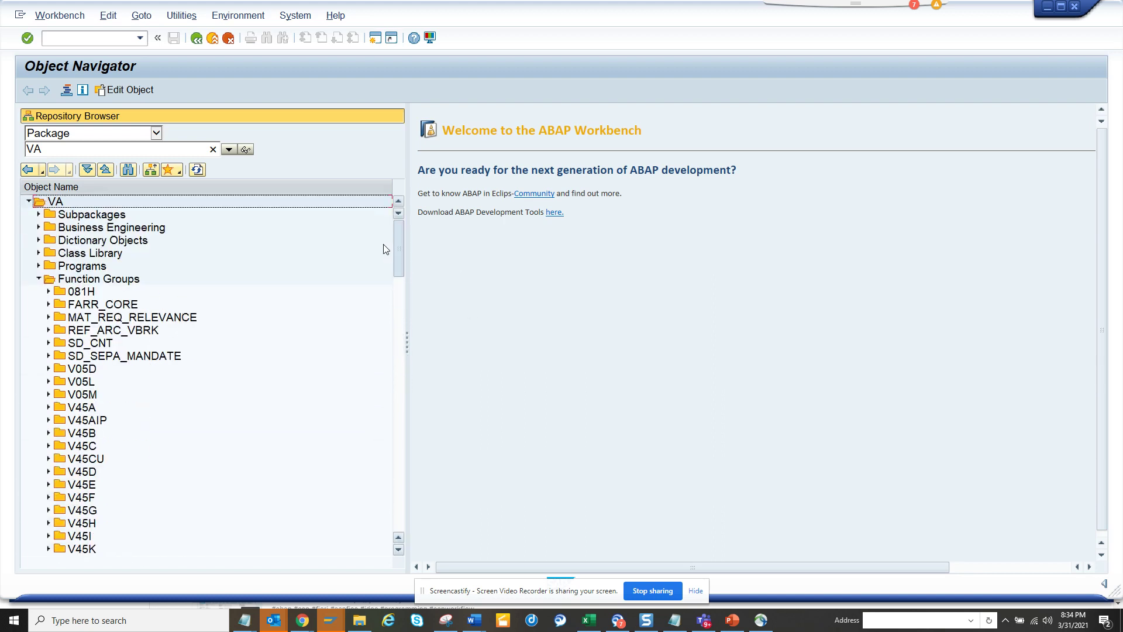
pyautogui.click(38, 266)
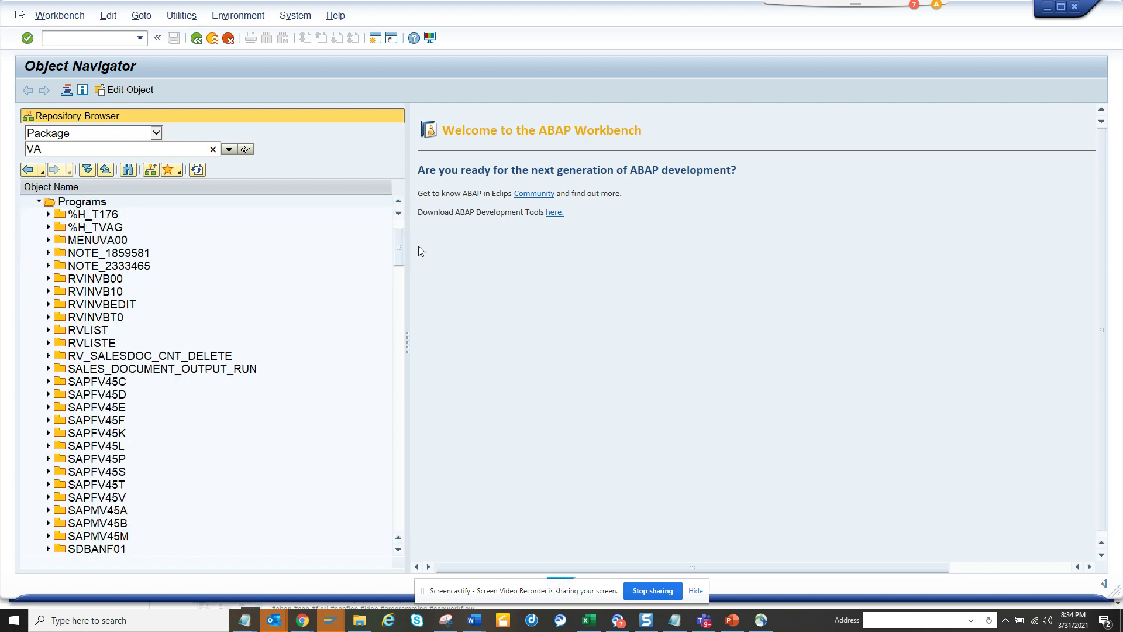
pyautogui.moveTo(403, 249); pyautogui.dragTo(401, 230)
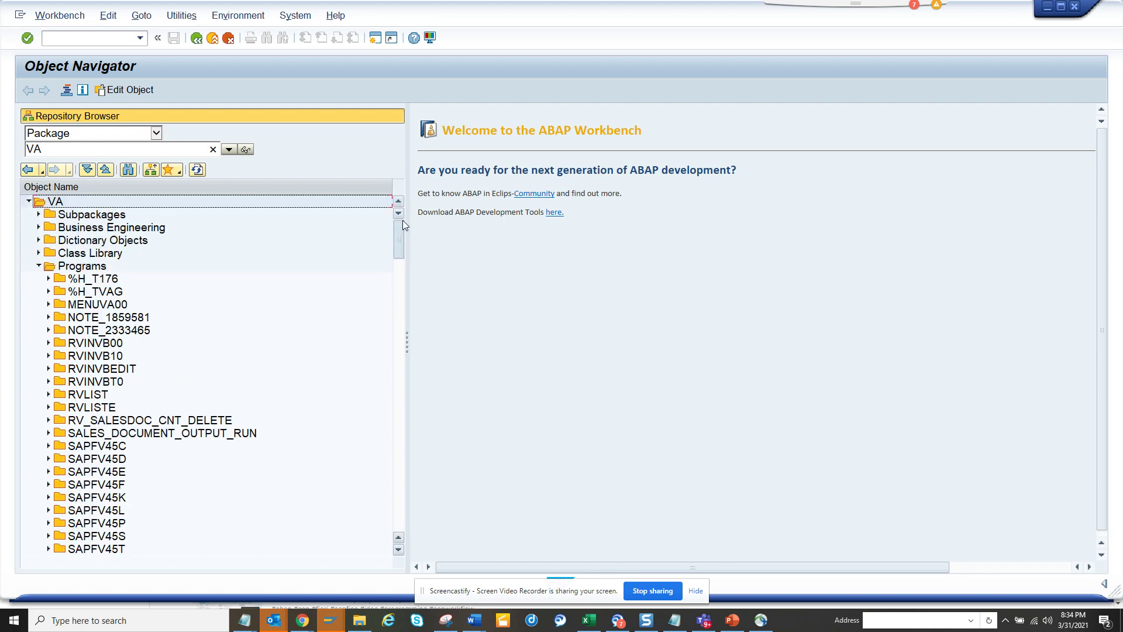
pyautogui.click(39, 241)
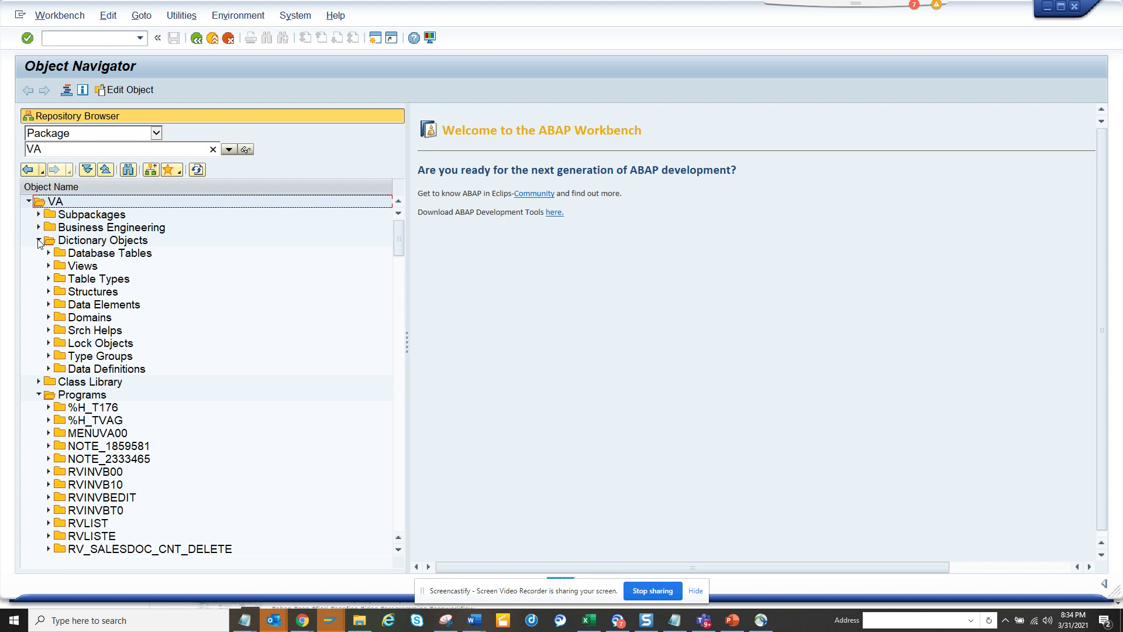
# - Expand Table Types, Database Tables and the VBAP table folder under Dictionary Objects
pyautogui.click(49, 278)
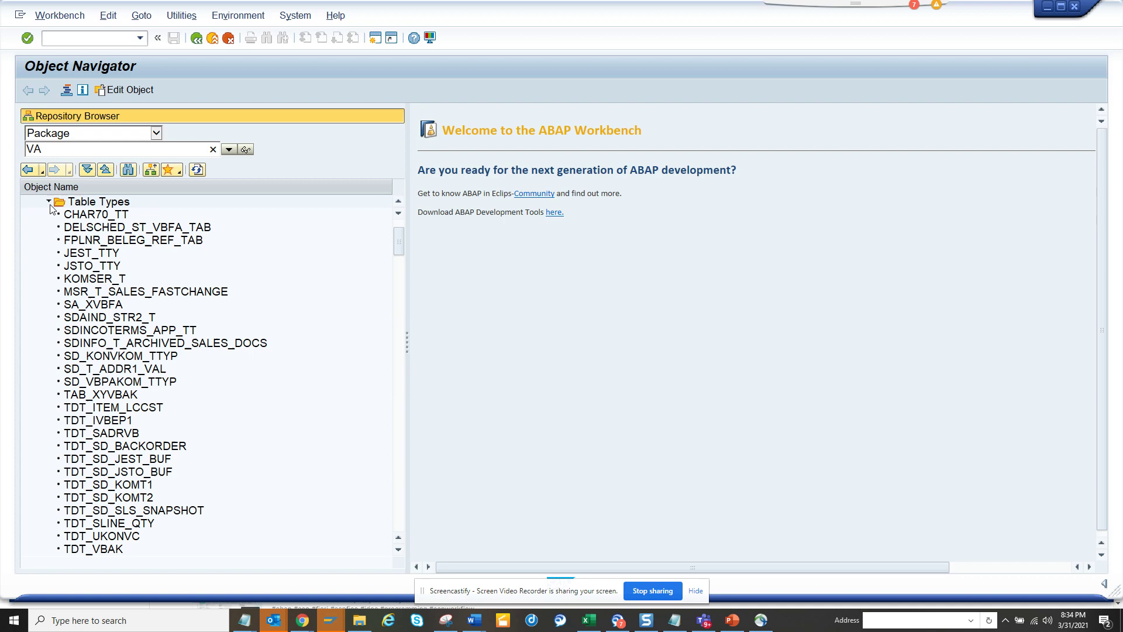
pyautogui.moveTo(402, 244); pyautogui.dragTo(404, 290)
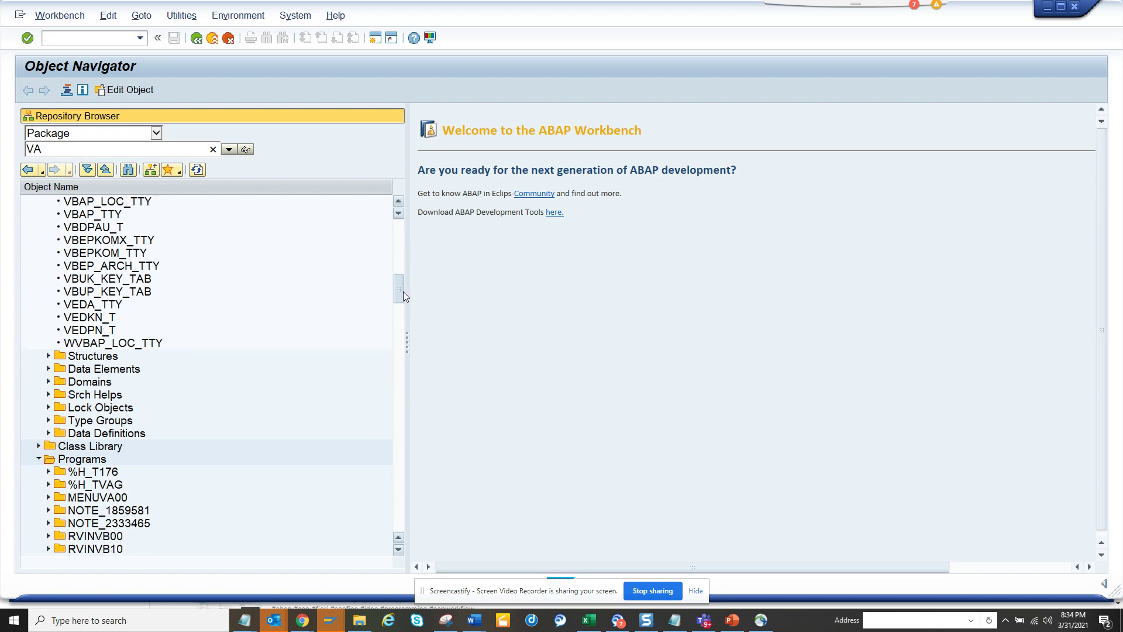
pyautogui.moveTo(403, 292); pyautogui.dragTo(400, 234)
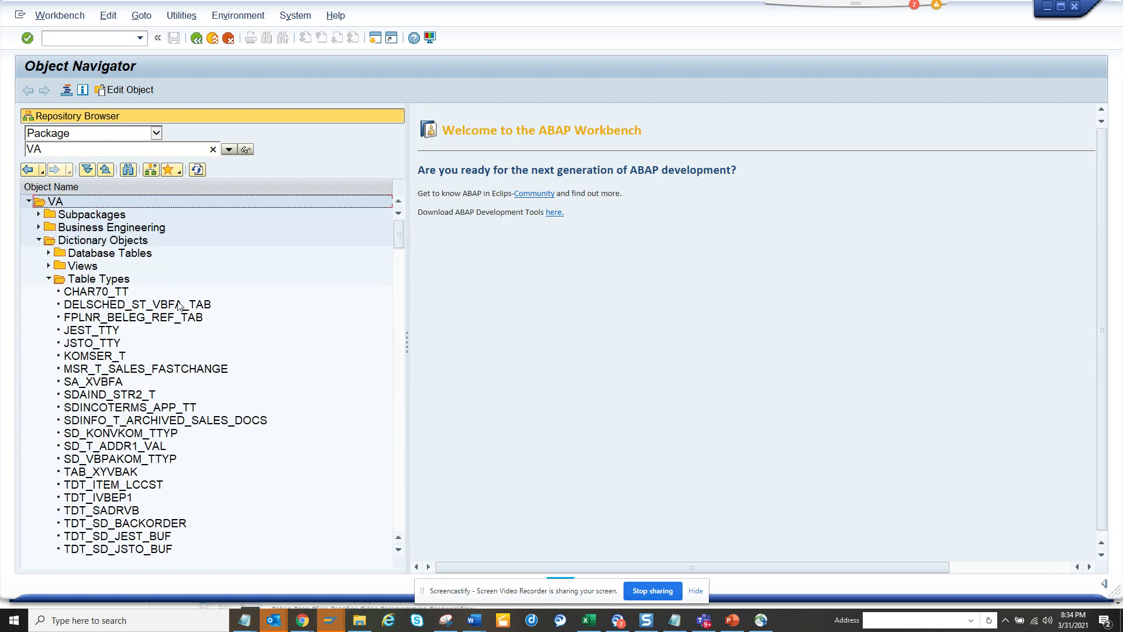
pyautogui.click(50, 253)
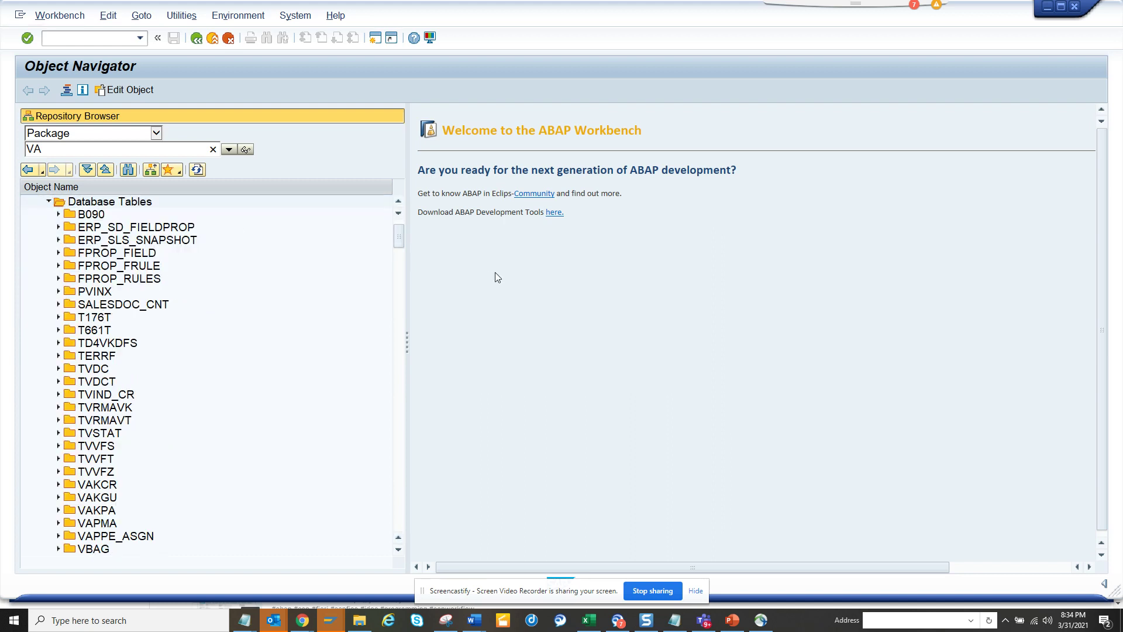
pyautogui.moveTo(398, 238)
pyautogui.mouseDown()
pyautogui.moveTo(407, 267)
pyautogui.moveTo(407, 256)
pyautogui.mouseUp()
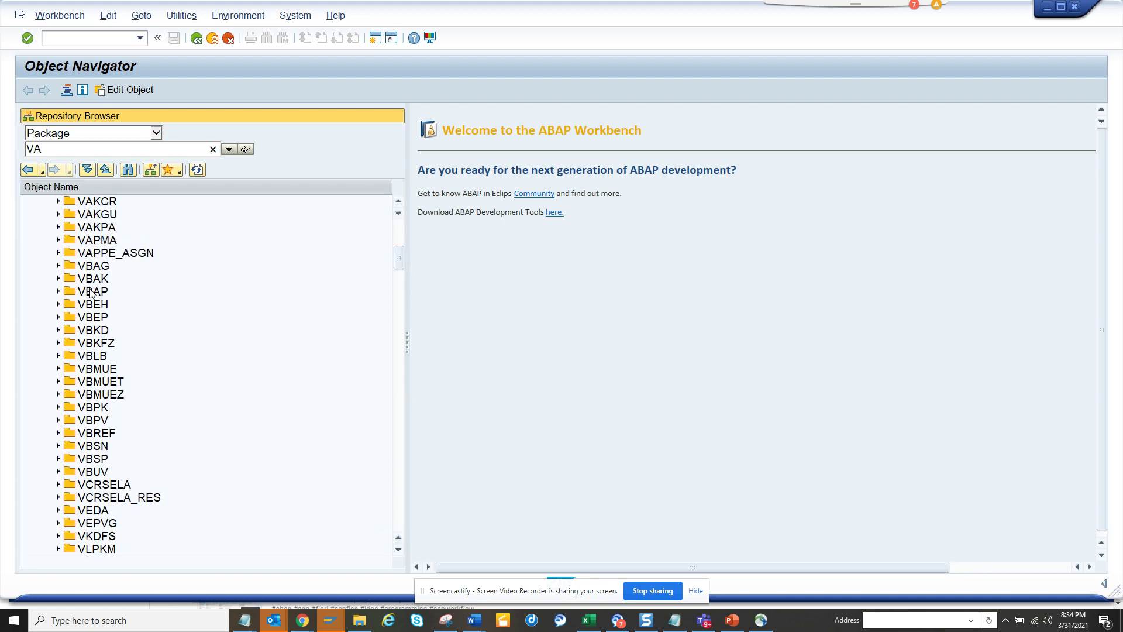
pyautogui.click(58, 292)
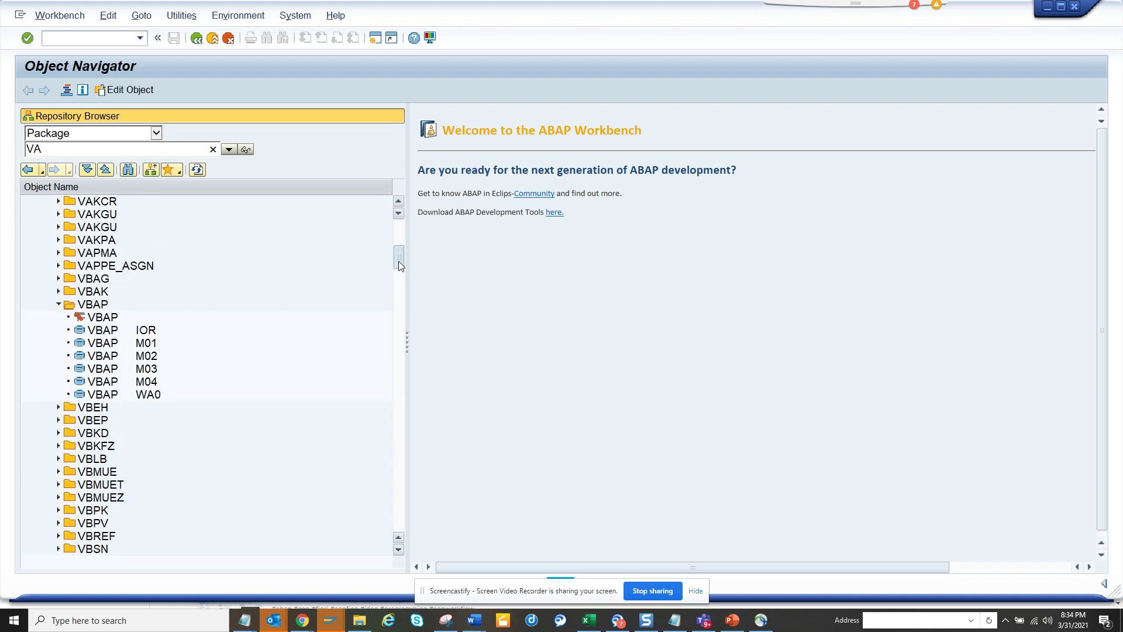
pyautogui.moveTo(399, 263); pyautogui.dragTo(407, 226)
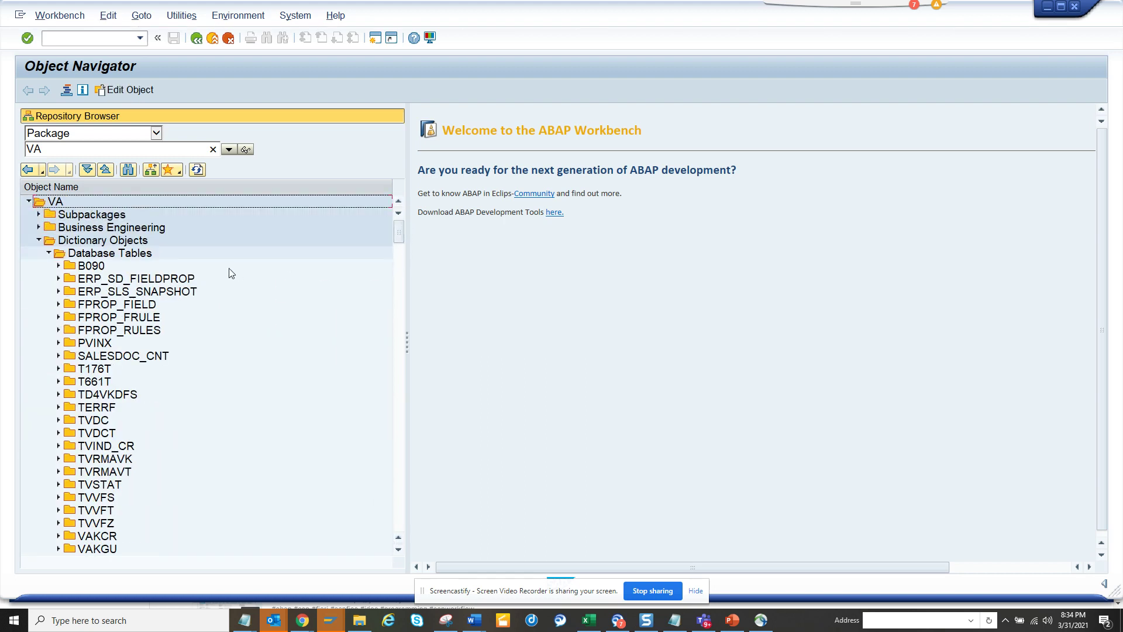
# - Collapse Dictionary Objects and expand Class Library > Classes for package VA
pyautogui.click(38, 241)
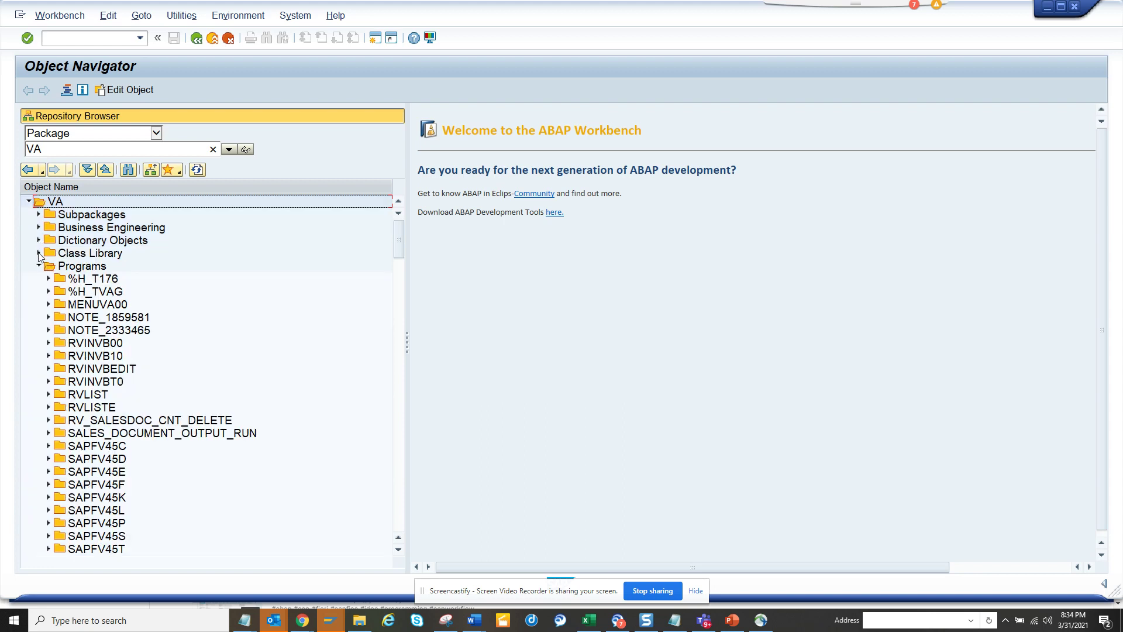
pyautogui.click(39, 254)
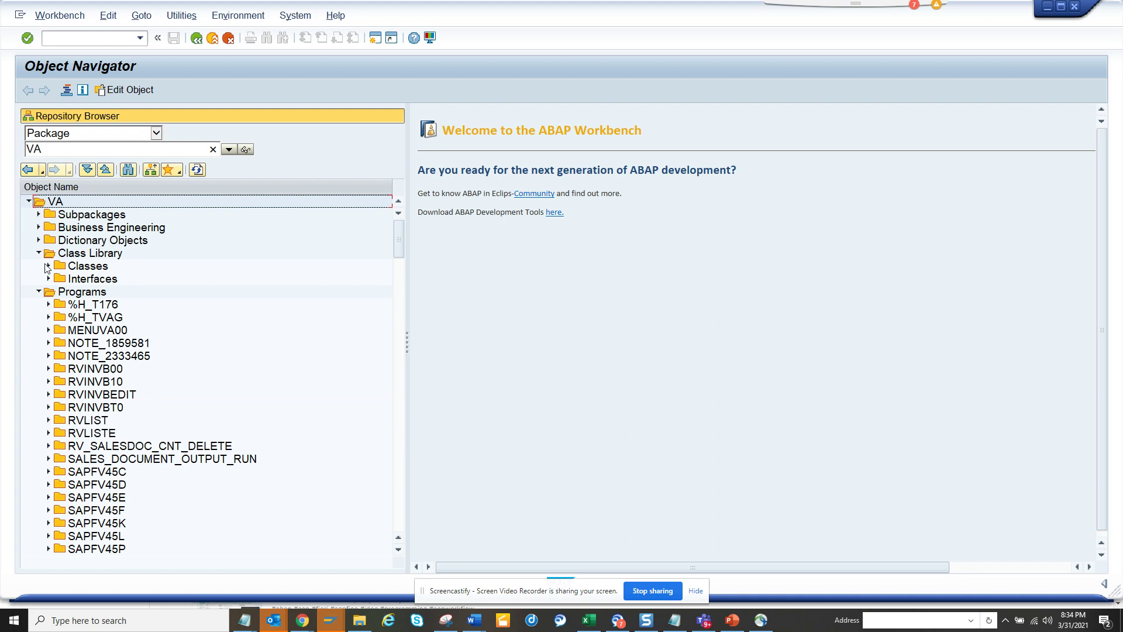
pyautogui.click(48, 266)
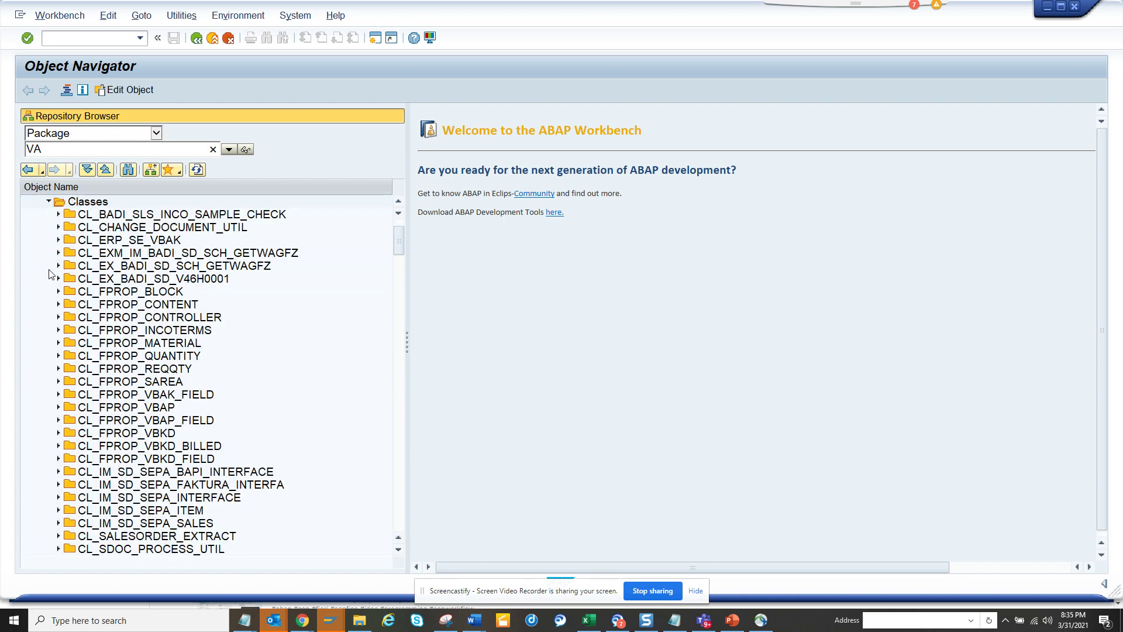
pyautogui.moveTo(399, 240); pyautogui.dragTo(423, 523)
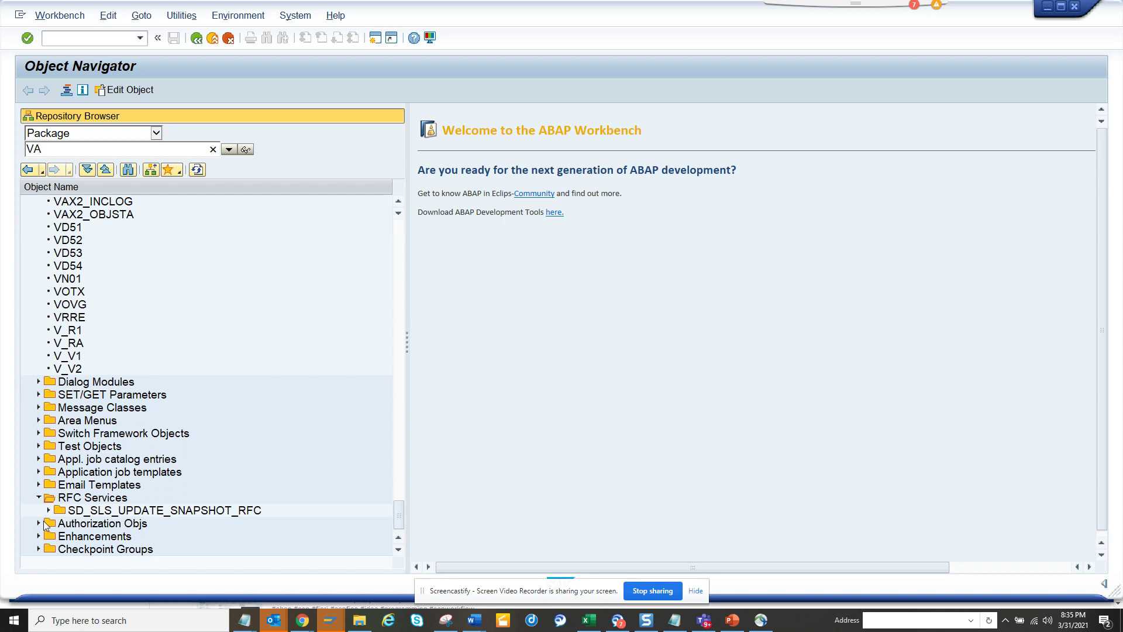
# - Expand package VA's Enhancements and SET/GET Parameters folders
pyautogui.click(38, 536)
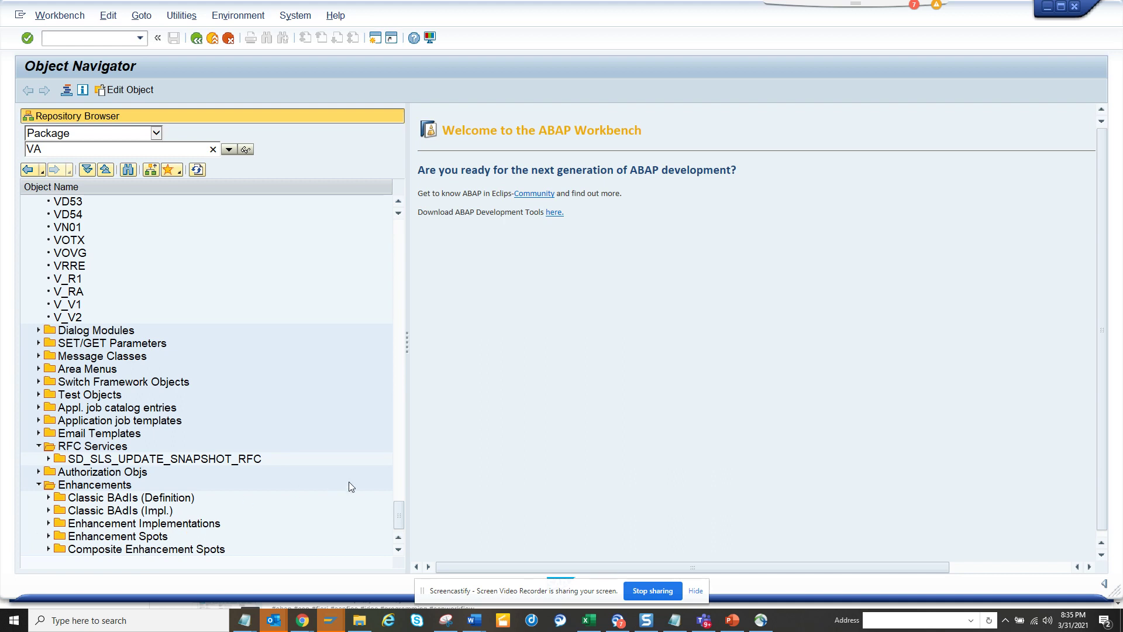
pyautogui.moveTo(401, 511); pyautogui.dragTo(401, 522)
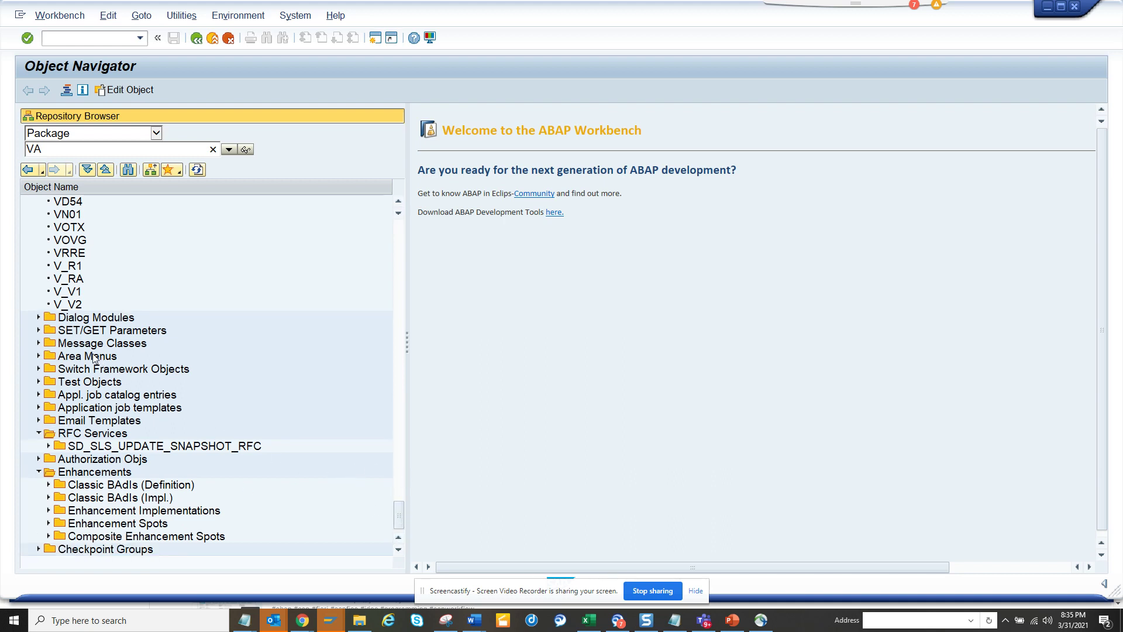
pyautogui.click(39, 330)
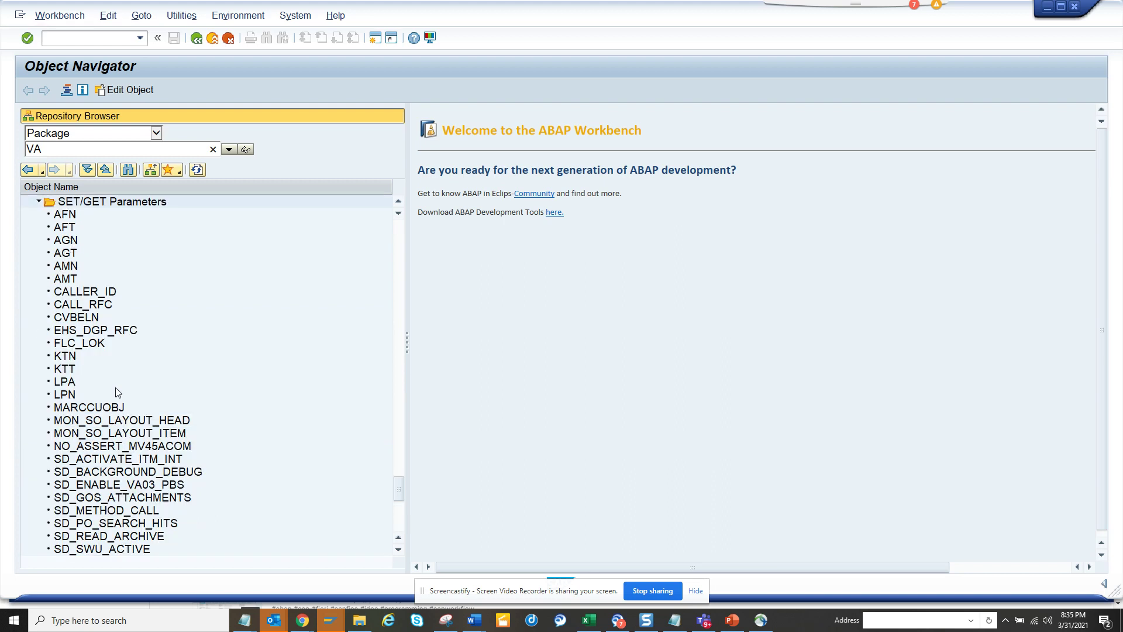
pyautogui.moveTo(399, 497); pyautogui.dragTo(397, 519)
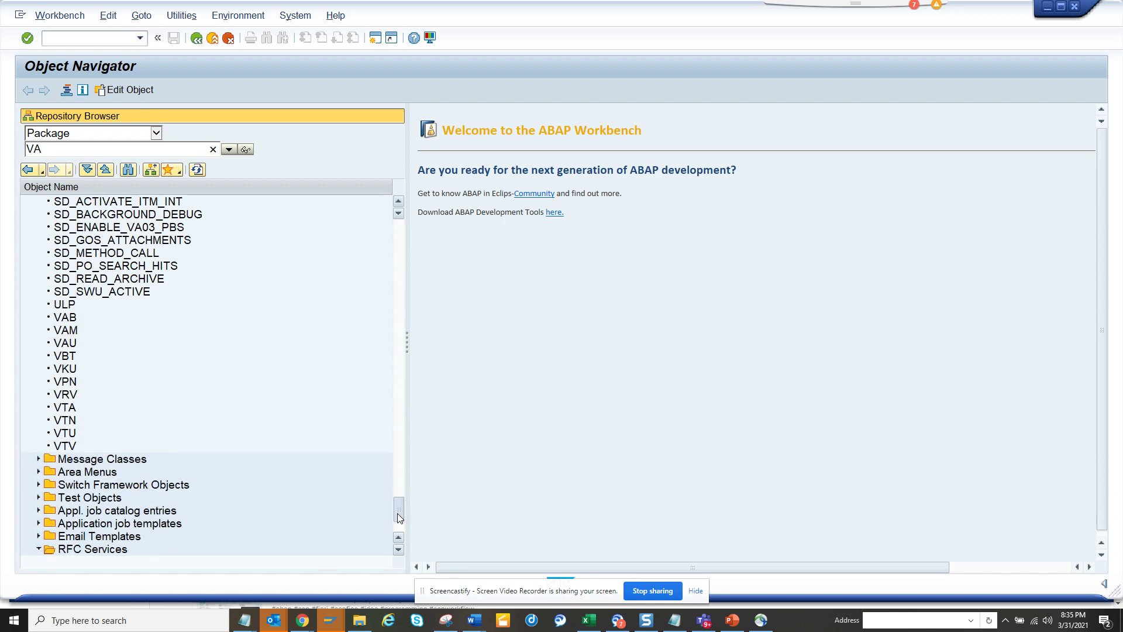
pyautogui.moveTo(398, 517); pyautogui.dragTo(403, 367)
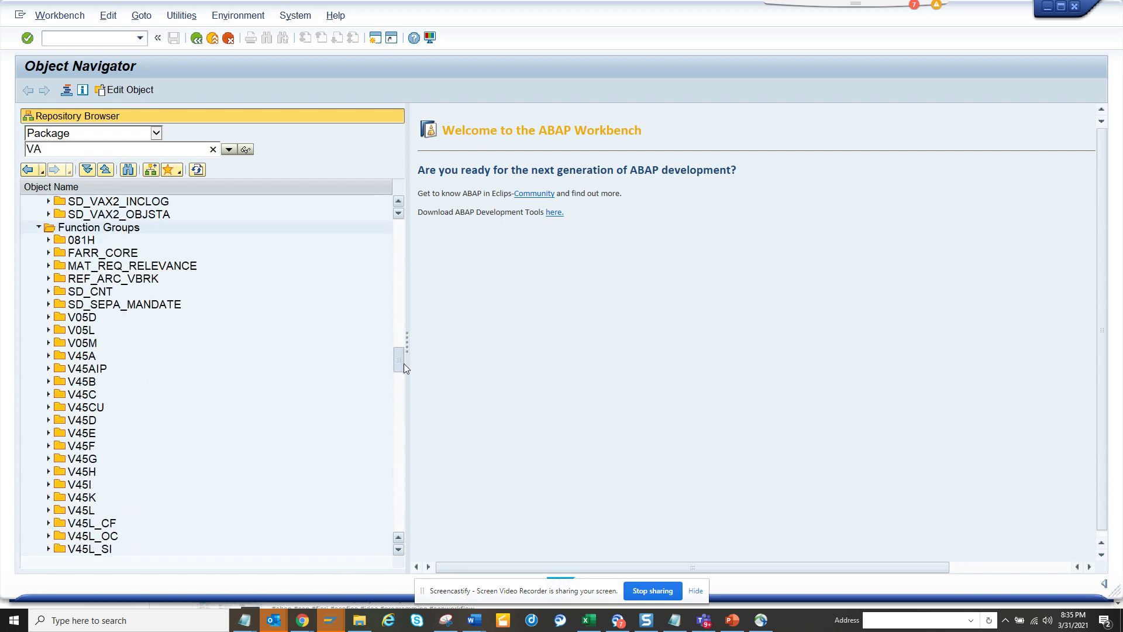
pyautogui.moveTo(404, 367); pyautogui.dragTo(398, 232)
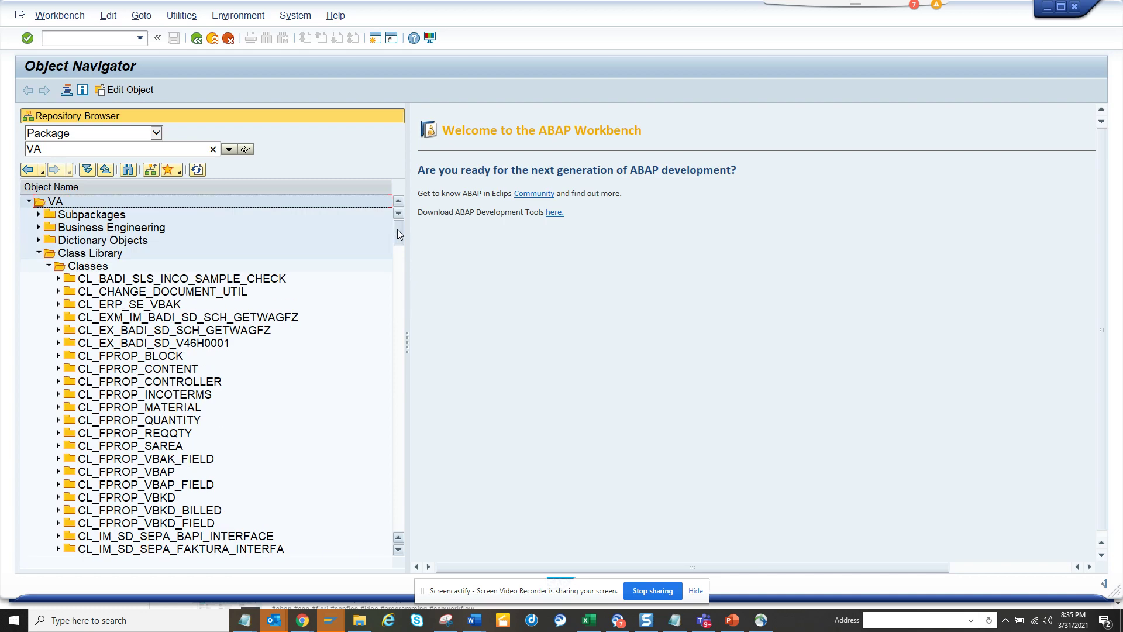
# - Expand Business Engineering and its Workflow Standard Tasks and Business Object Types folders
pyautogui.click(41, 229)
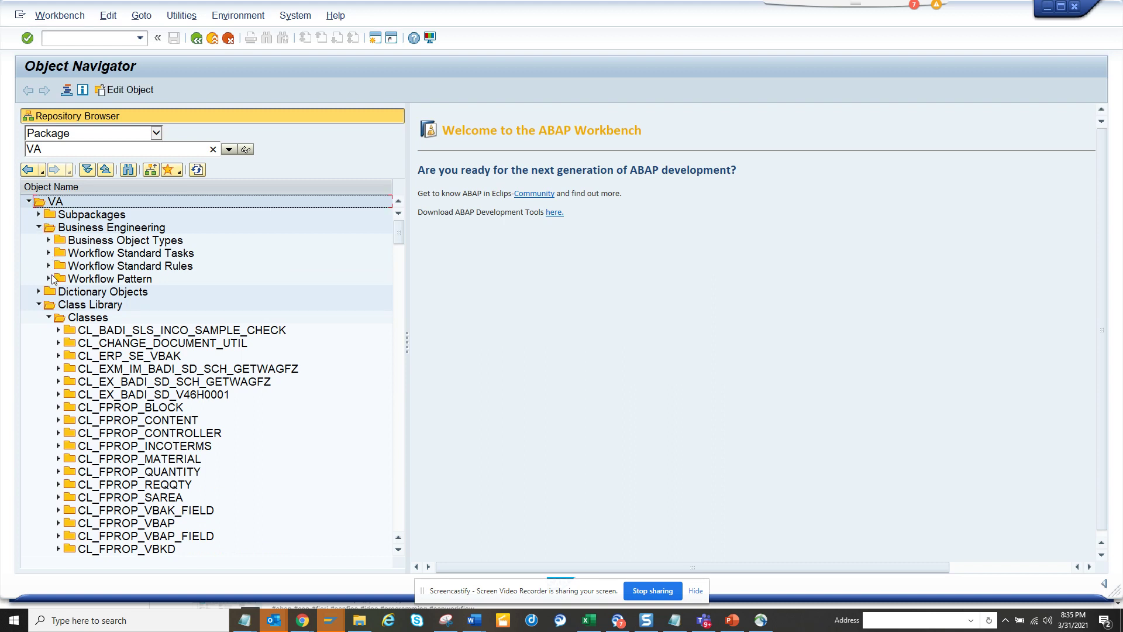
pyautogui.click(48, 253)
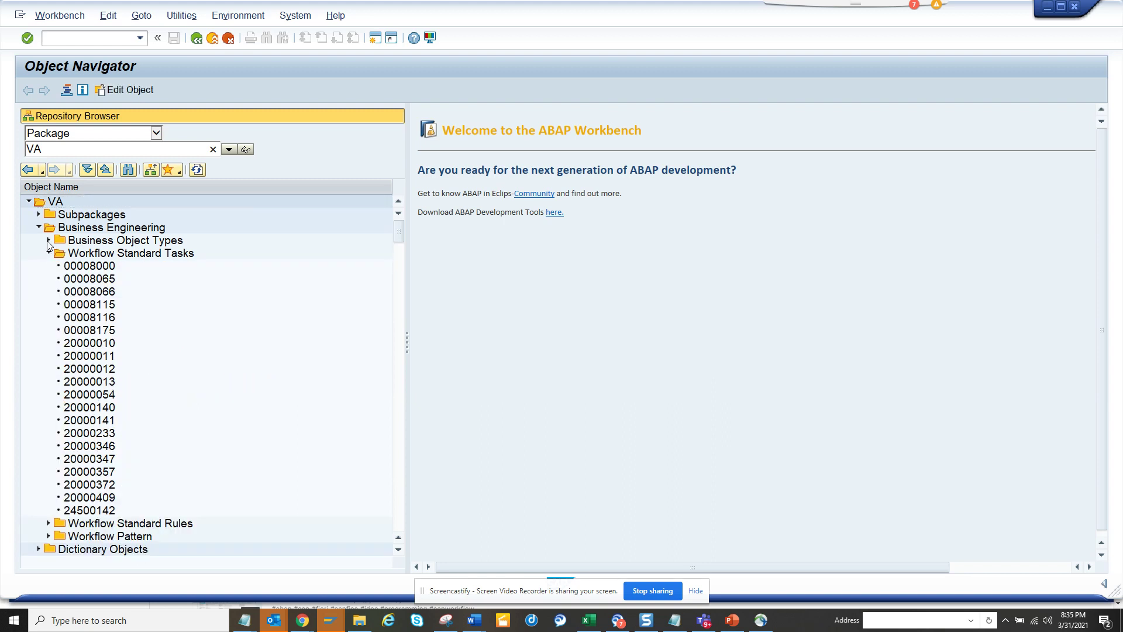
pyautogui.click(48, 241)
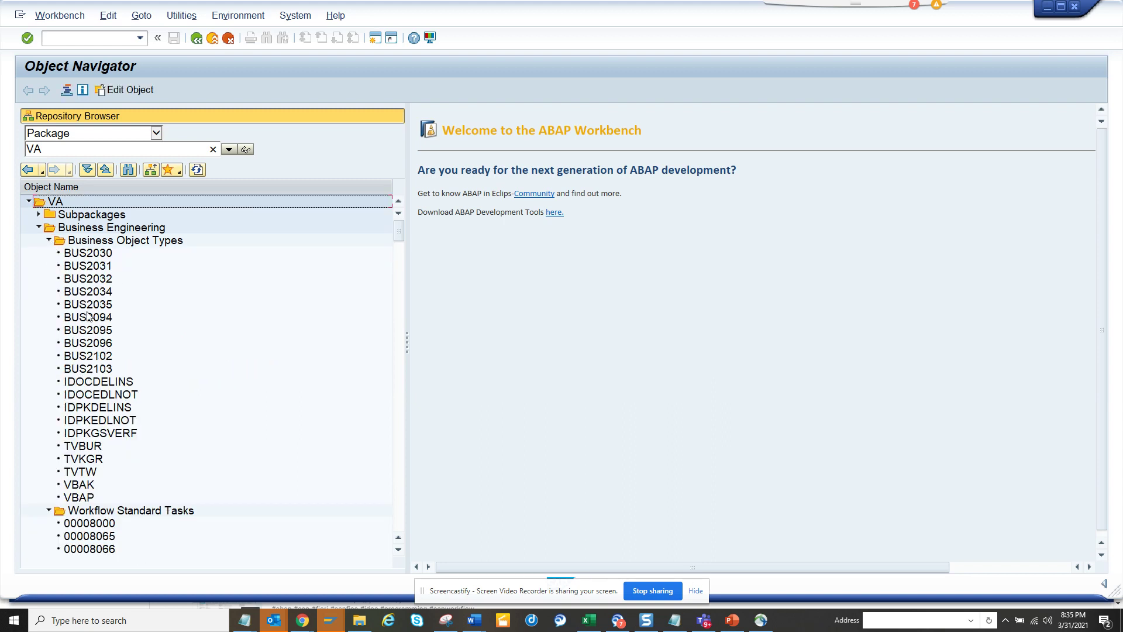